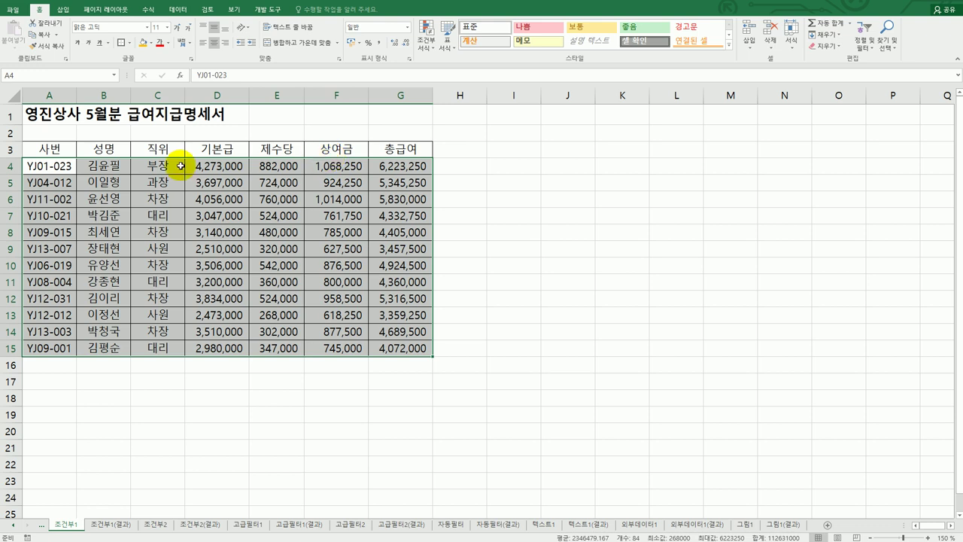
click(60, 167)
drag(96, 178, 67, 161)
click(460, 364)
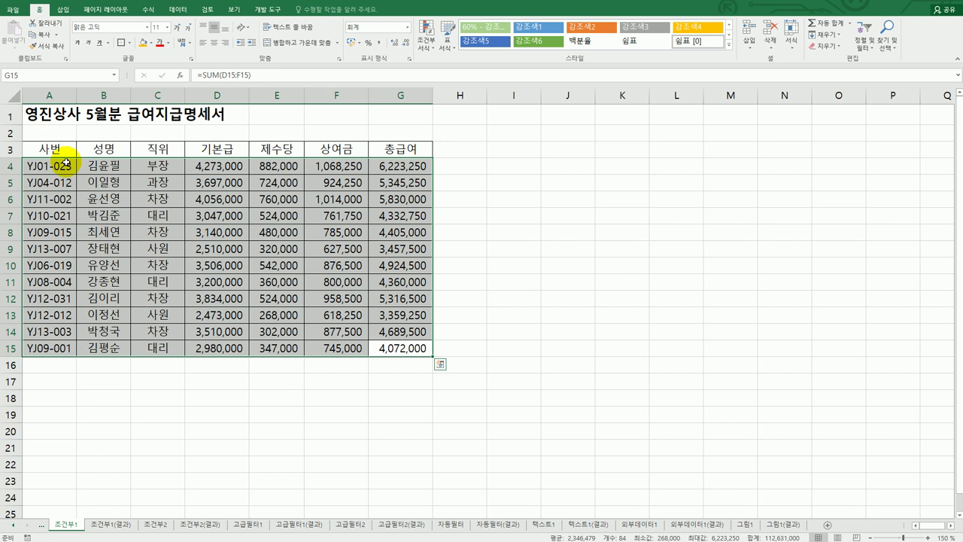
drag(64, 149, 376, 148)
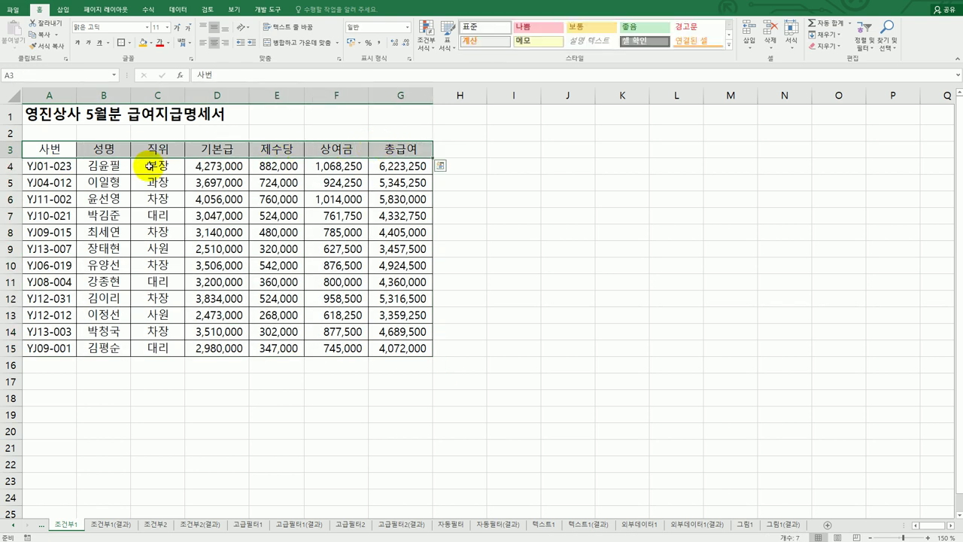
- Create a new conditional formatting rule for A4:G15 that uses a formula to determine which cells to format
drag(47, 169, 399, 349)
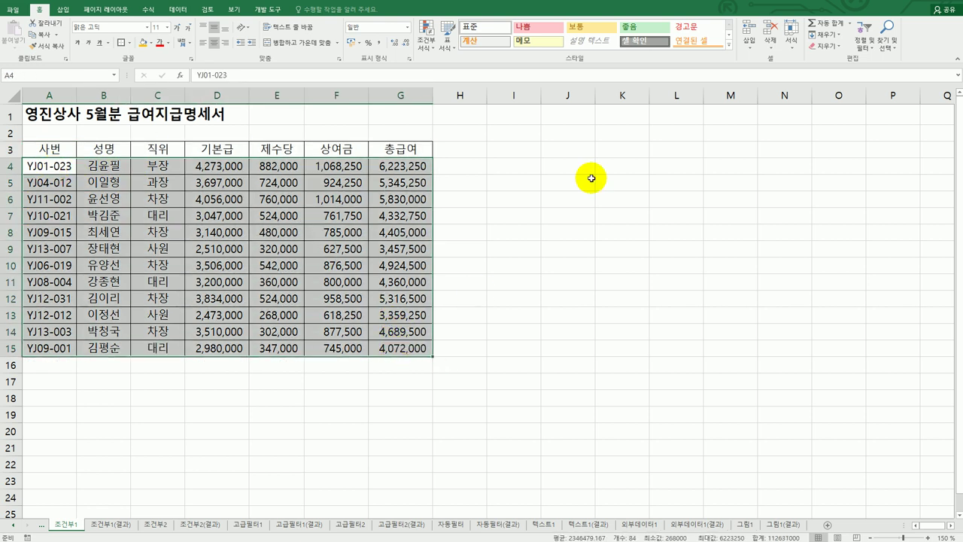
click(435, 47)
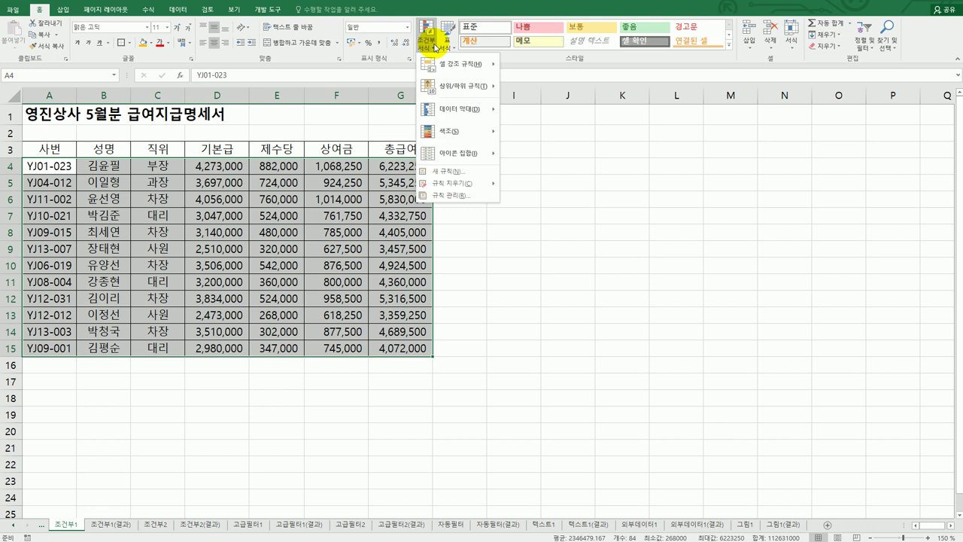
click(444, 171)
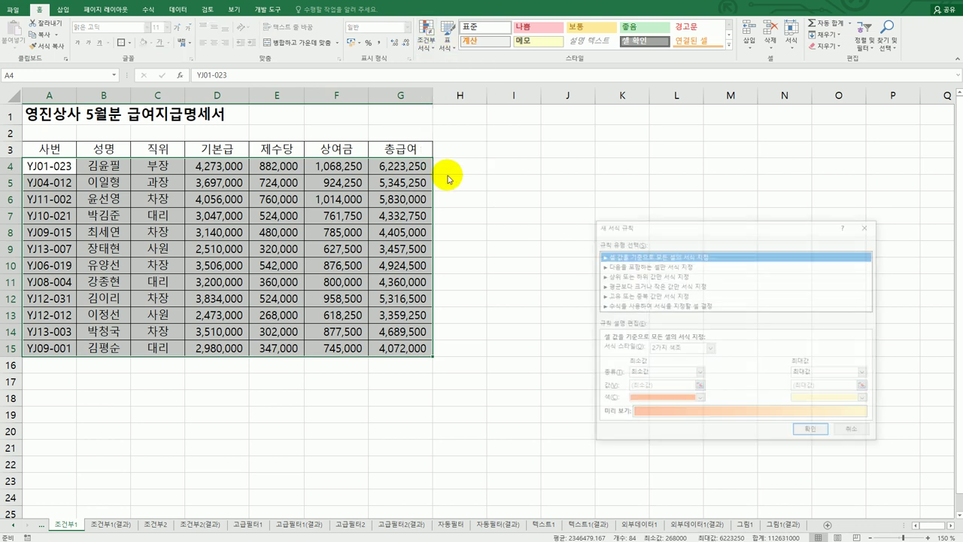
drag(656, 224, 538, 162)
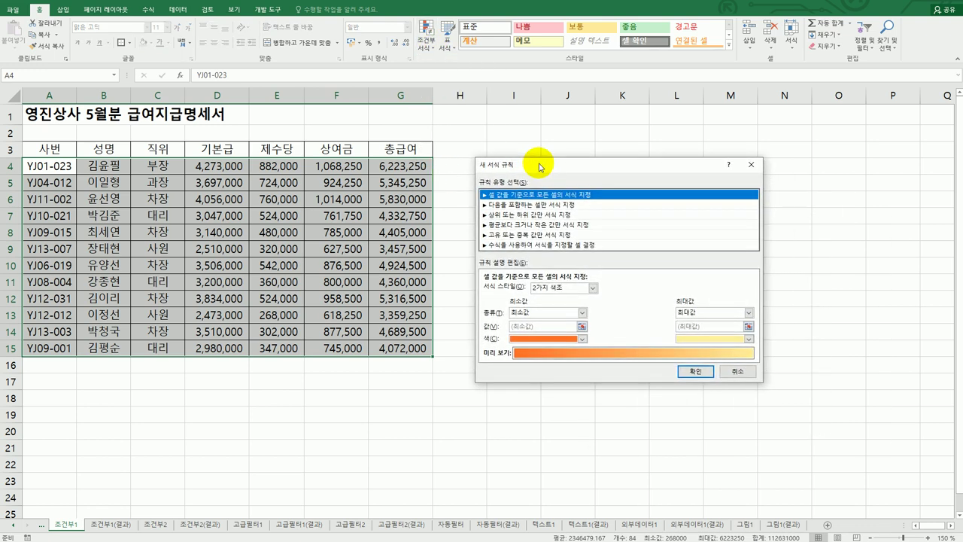
click(536, 244)
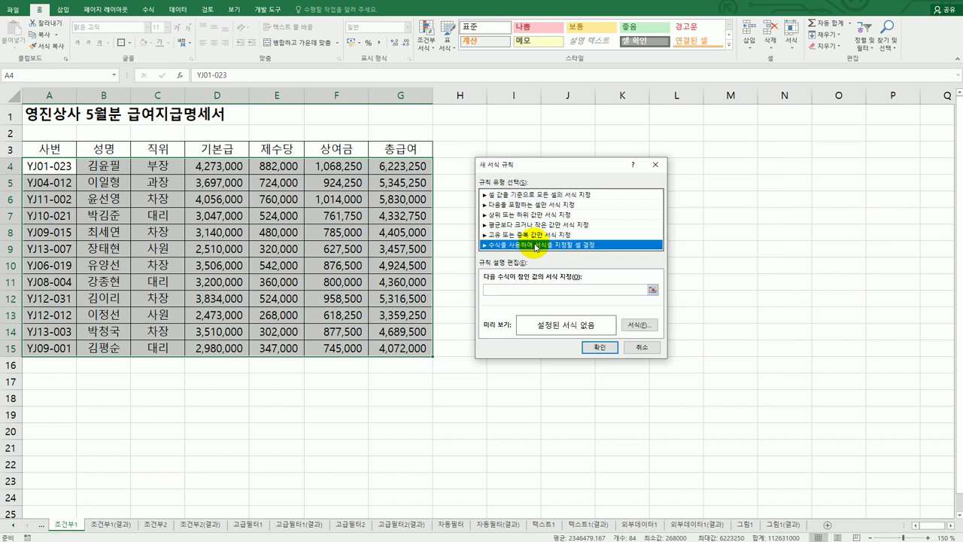
click(541, 291)
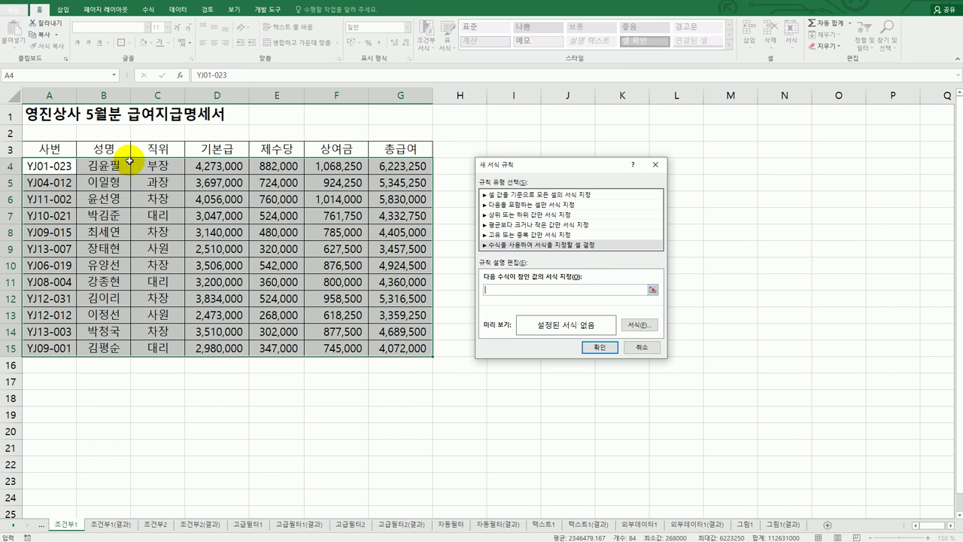
- Begin the rule formula with =and($C4="차장", keeping only the column of the position reference absolute
text(=and()
click(151, 162)
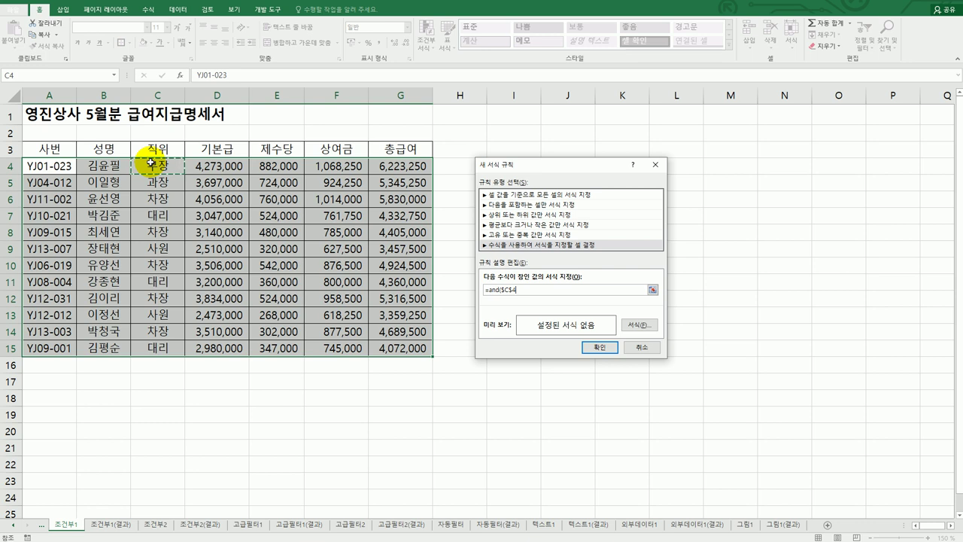
key(F4)
key(F4)
text(=)
text("ㅊ)
text(장")
text(,)
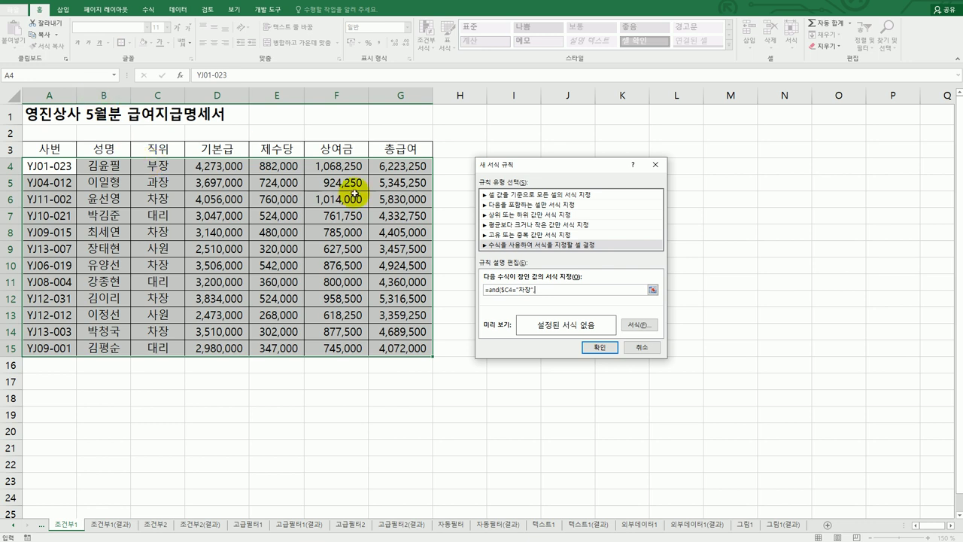
- Complete the rule formula with the total-pay condition $G4<5000000), keeping only the column absolute
click(396, 166)
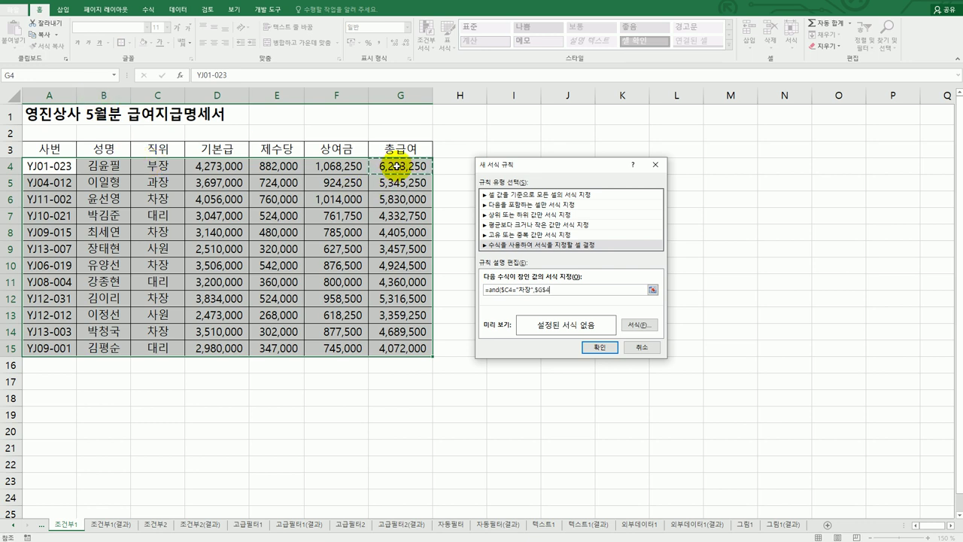
key(F4)
key(F4)
text(>5000000)
click(576, 290)
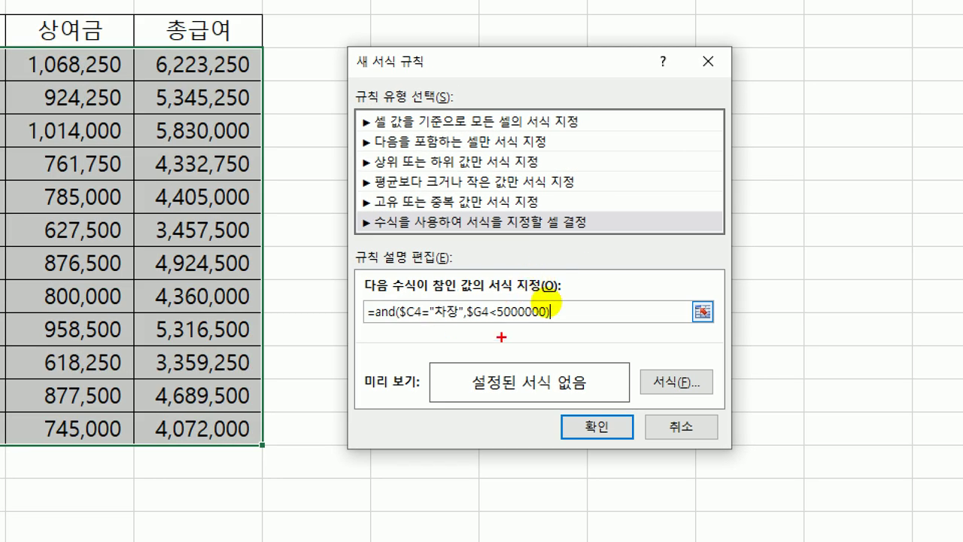
mouse_move(594, 332)
mouse_down()
mouse_move(406, 335)
mouse_move(348, 299)
mouse_up()
mouse_move(479, 280)
mouse_down()
mouse_move(587, 291)
mouse_move(587, 299)
mouse_up()
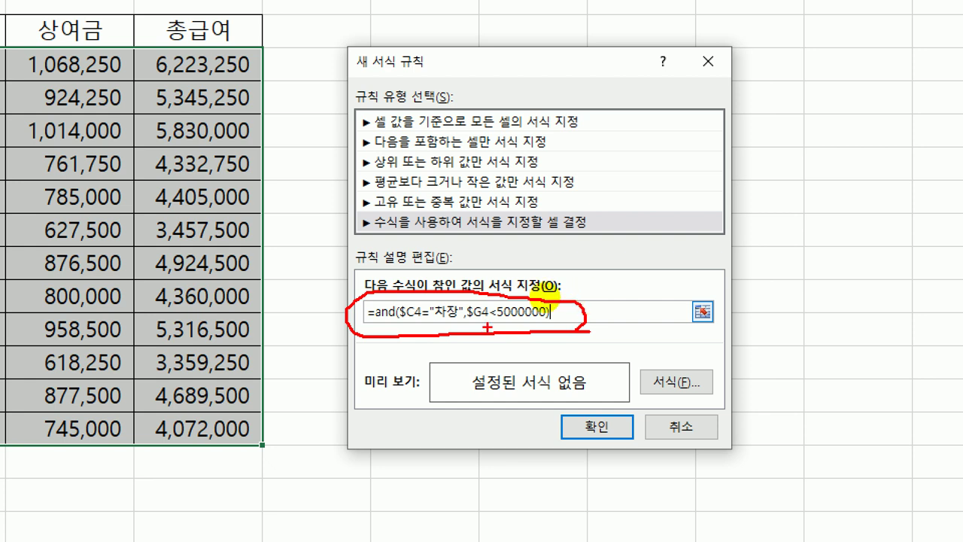
key(Escape)
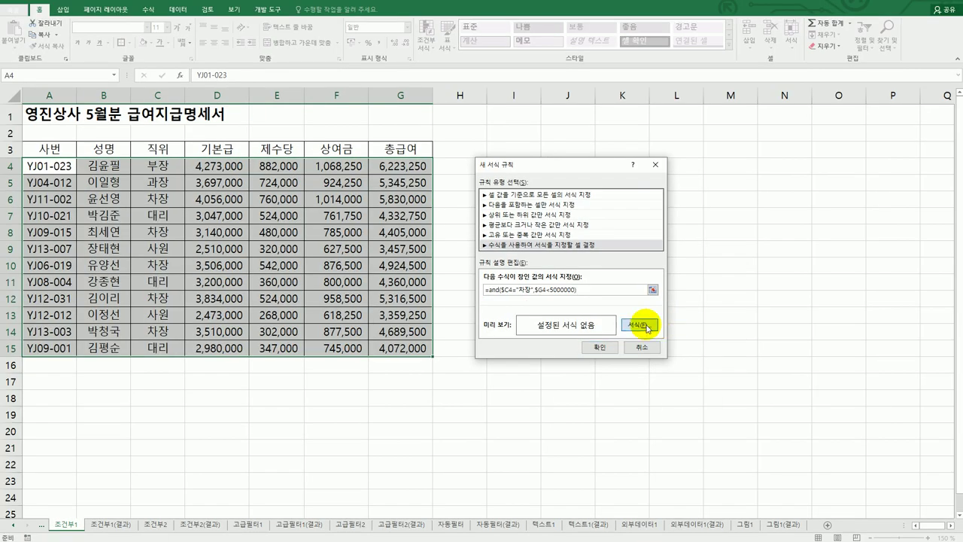
- Give the rule a bold (굵게) font style in standard red and apply it to the payroll rows
click(641, 325)
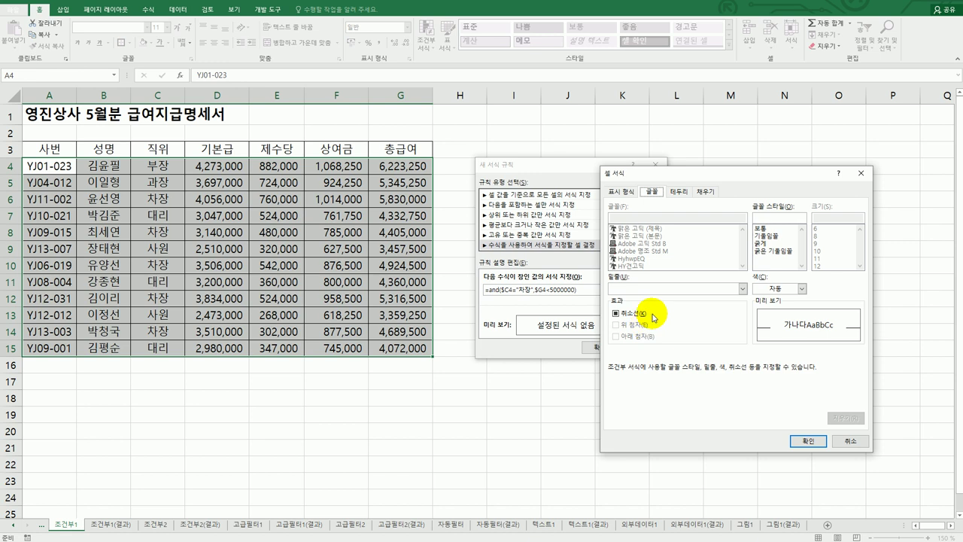
click(760, 244)
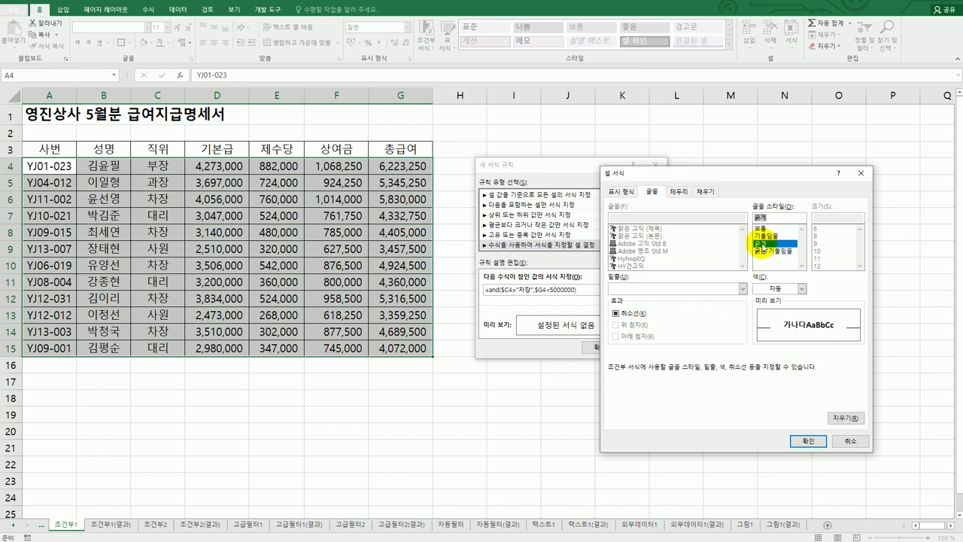
click(803, 288)
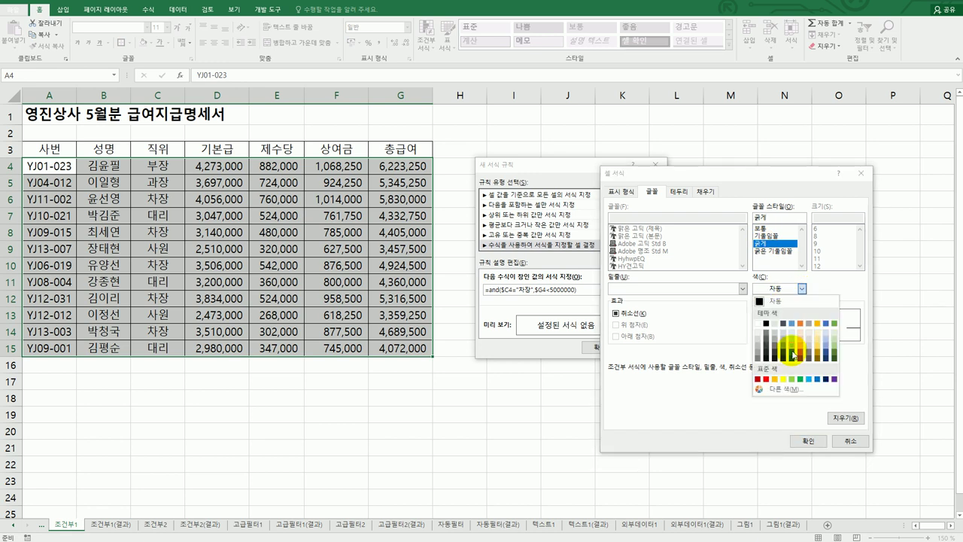
click(766, 380)
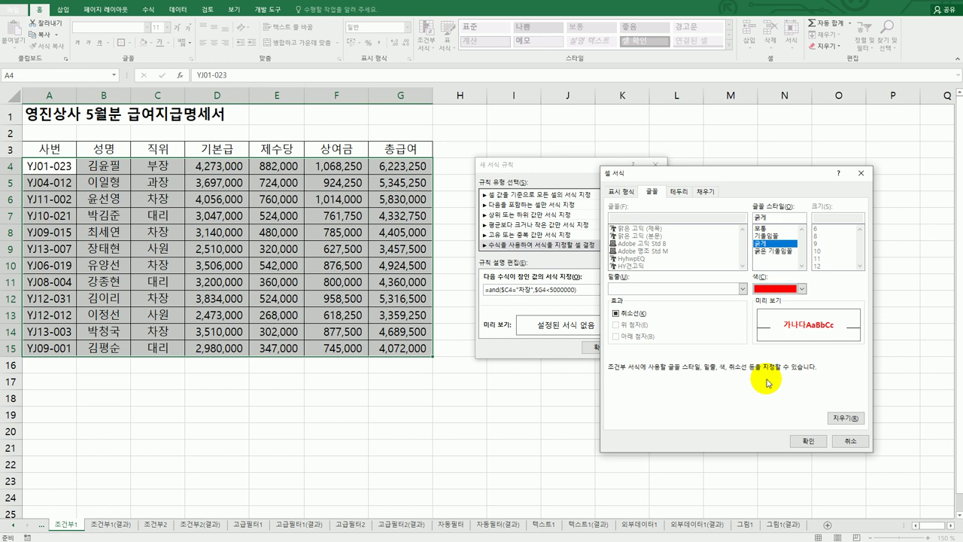
click(805, 440)
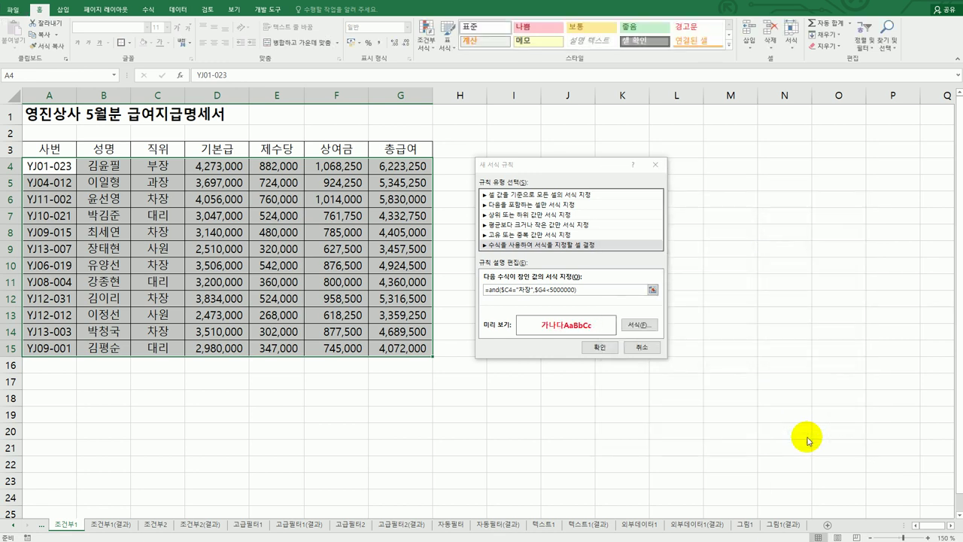
click(599, 348)
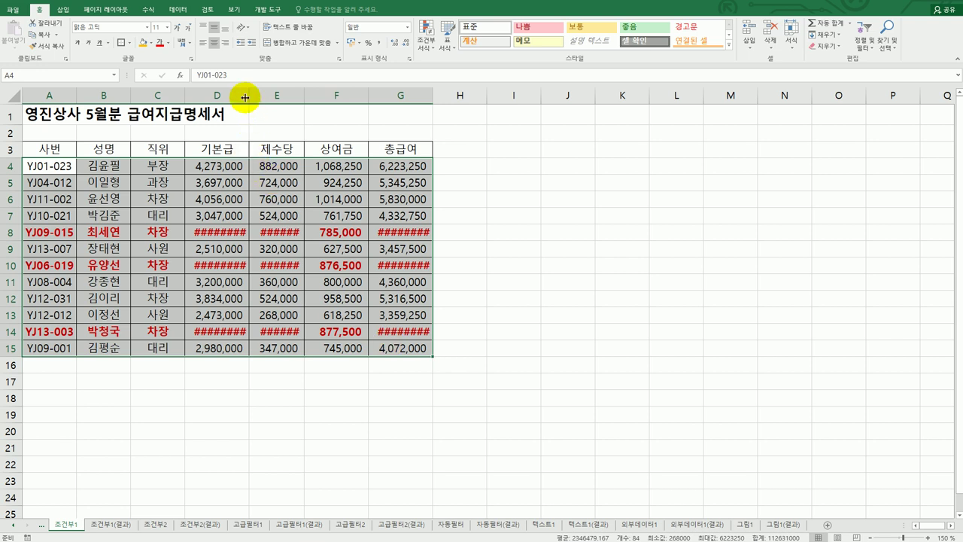
- Auto-fit the widths of columns D to G to their contents
drag(236, 95, 424, 91)
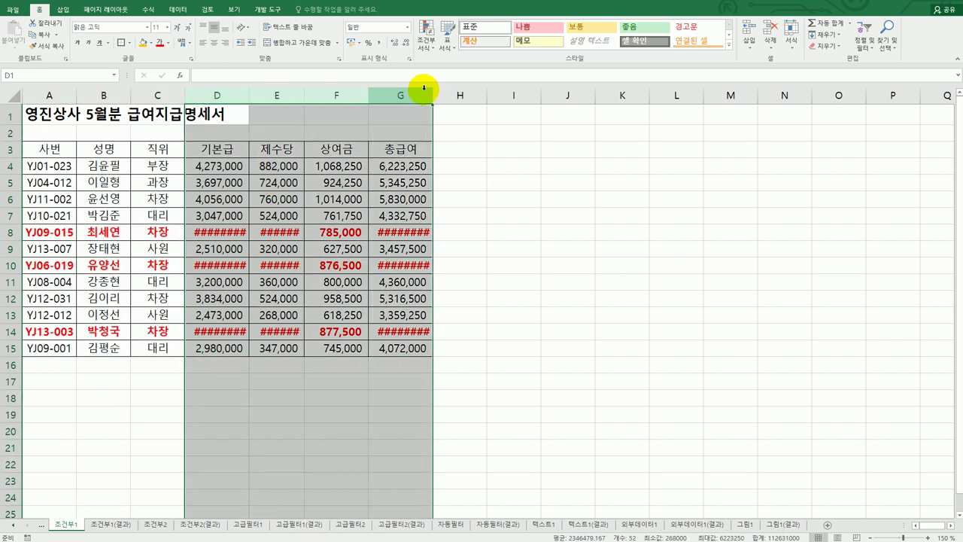
double_click(432, 94)
click(559, 315)
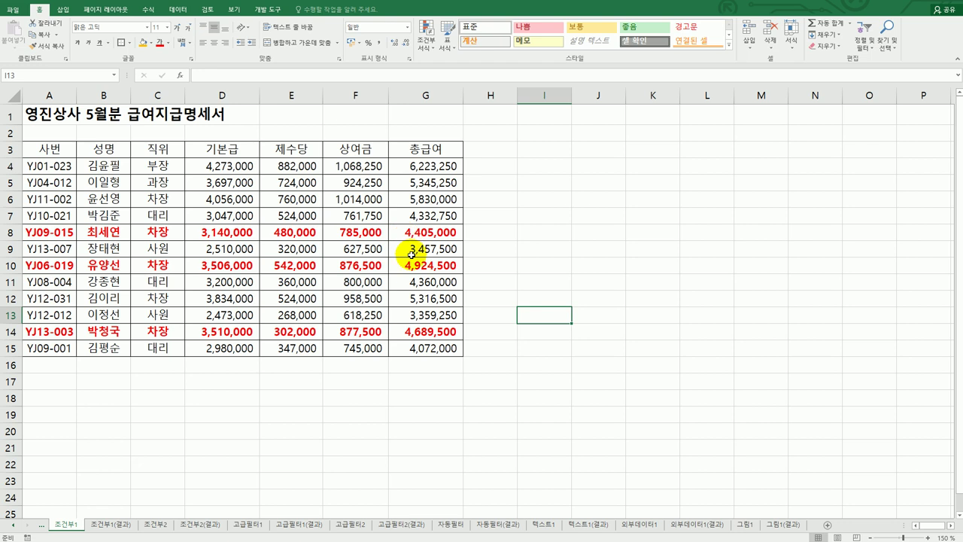
click(424, 337)
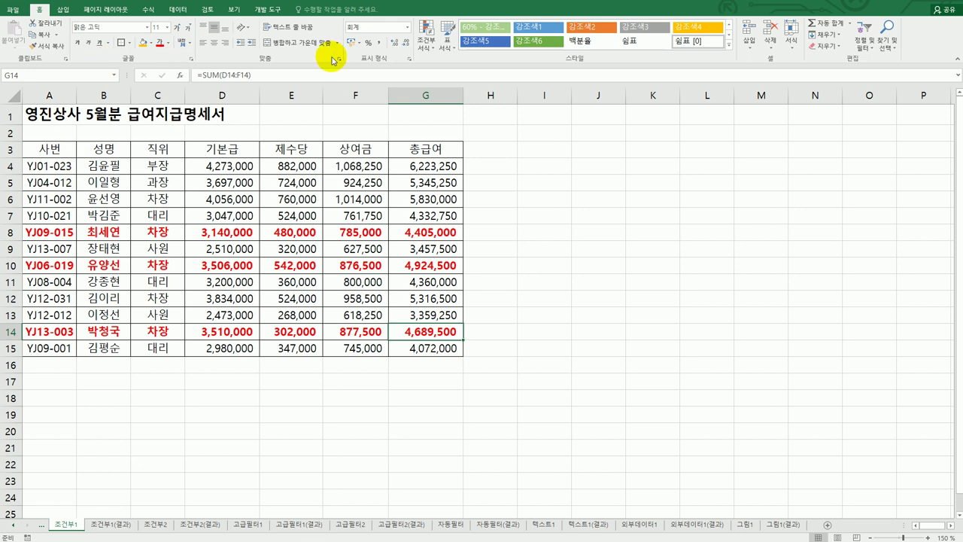
click(430, 47)
mouse_move(451, 185)
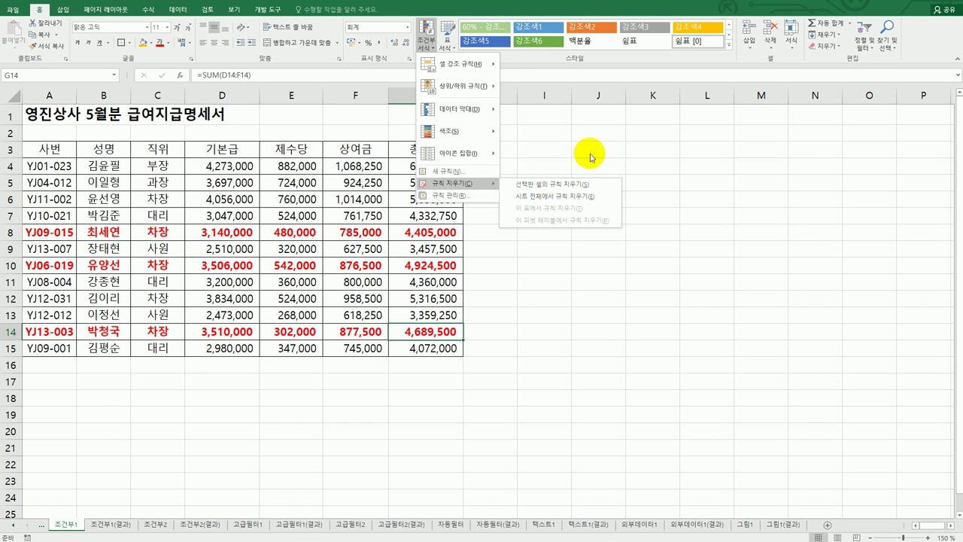
click(548, 188)
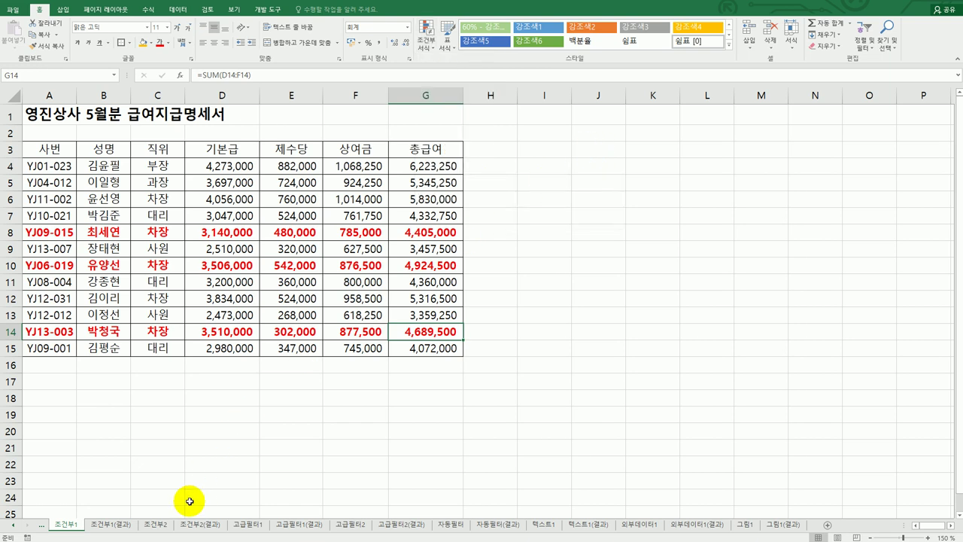
- Compare the formatted 조건부1 sheet with the 조건부1(결과) sheet and return to 조건부1
click(109, 524)
click(66, 525)
click(94, 525)
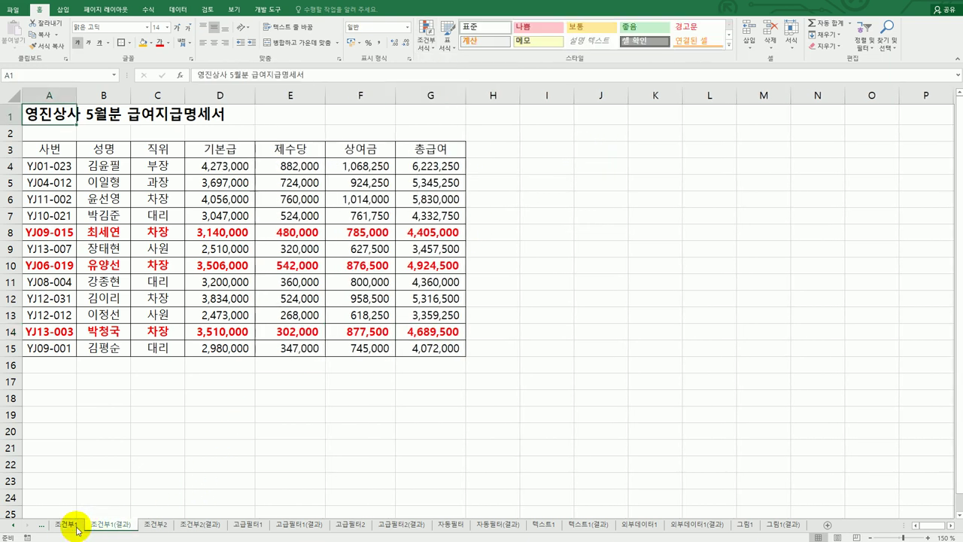
click(66, 524)
- Clear the conditional formatting rules from the entire 조건부1 sheet and undo the clearing
click(89, 171)
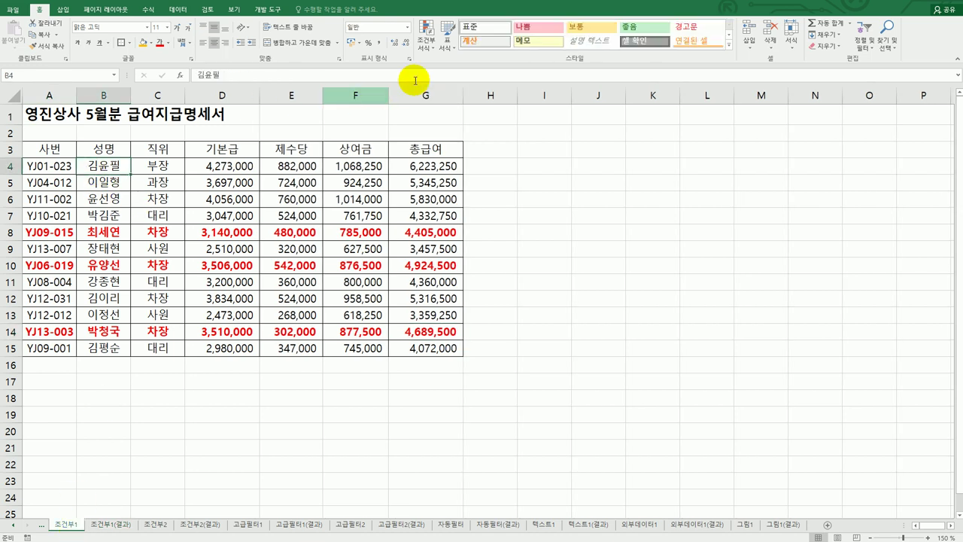
click(426, 42)
mouse_move(490, 187)
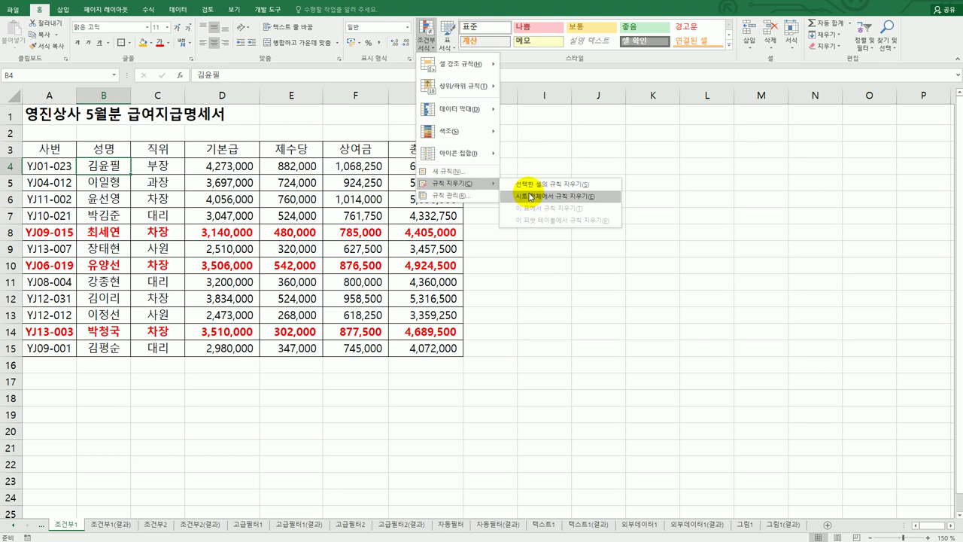
click(530, 196)
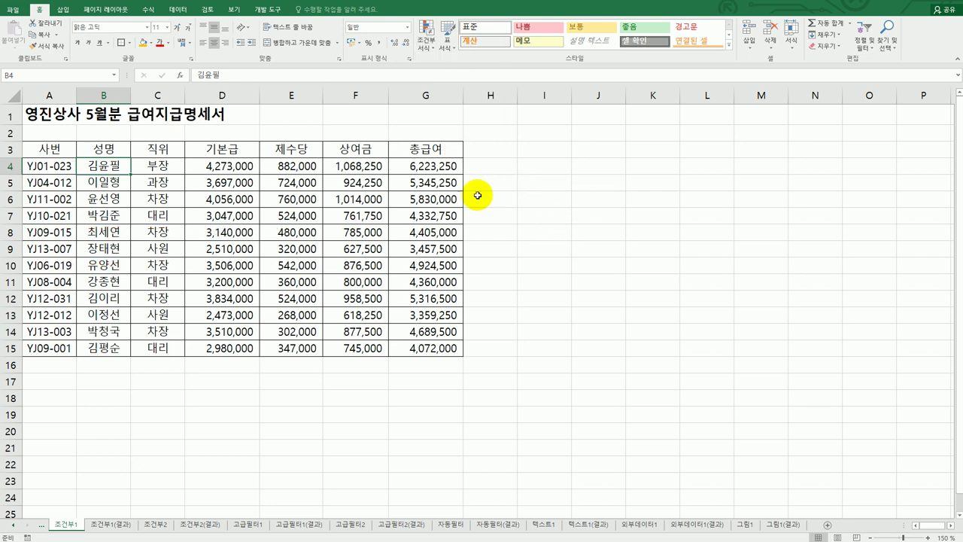
key(ctrl+z)
click(551, 352)
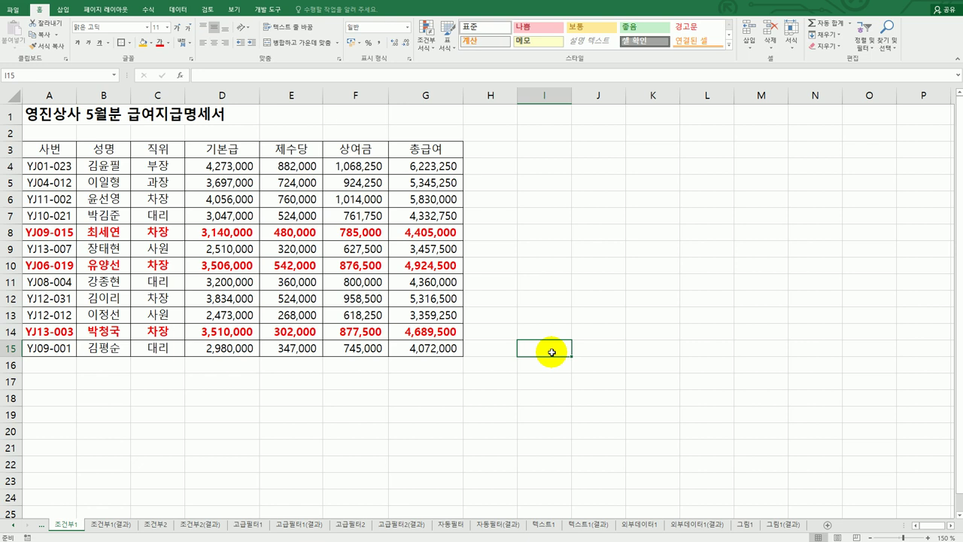
- On the 조건부2 sheet, start a new conditional formatting rule for A4:F14 that uses a formula to determine the formatted cells
click(157, 523)
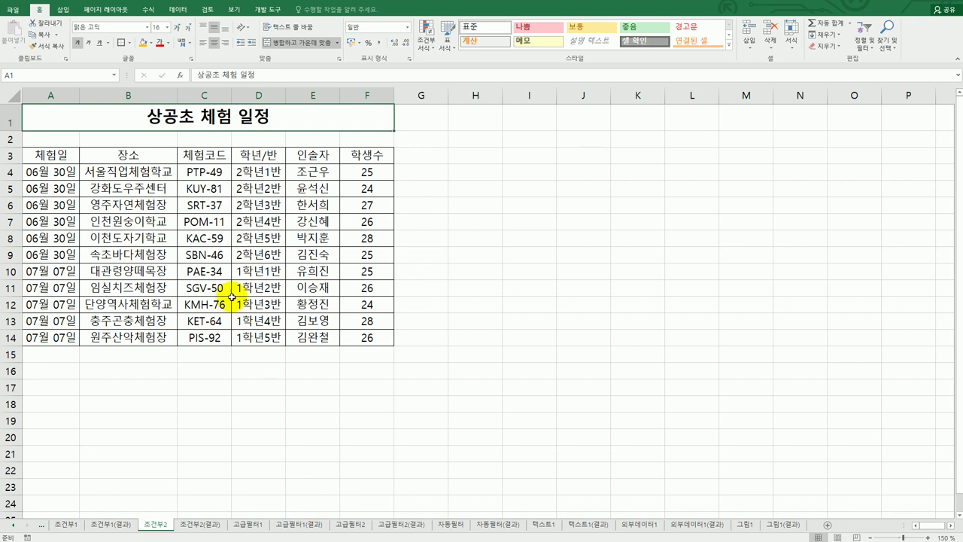
drag(58, 173, 369, 336)
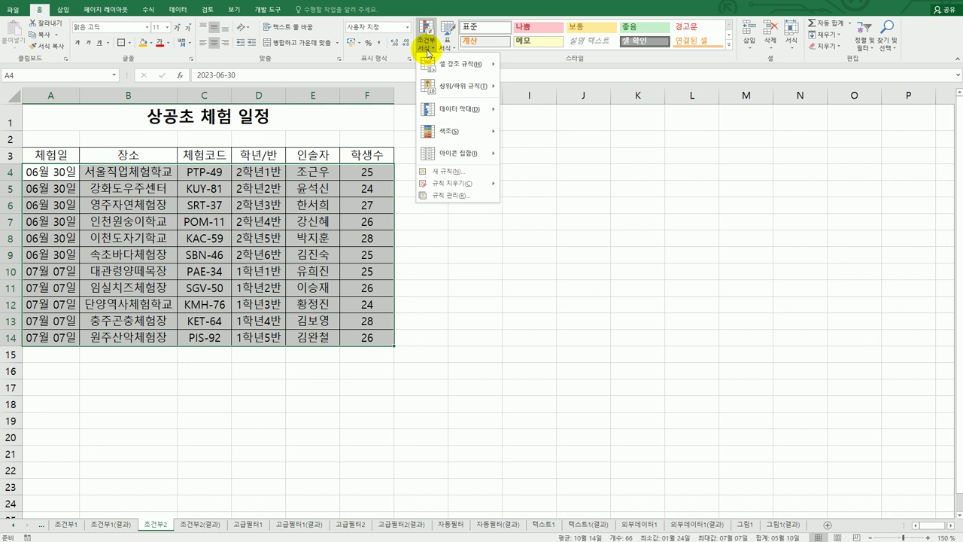
click(440, 173)
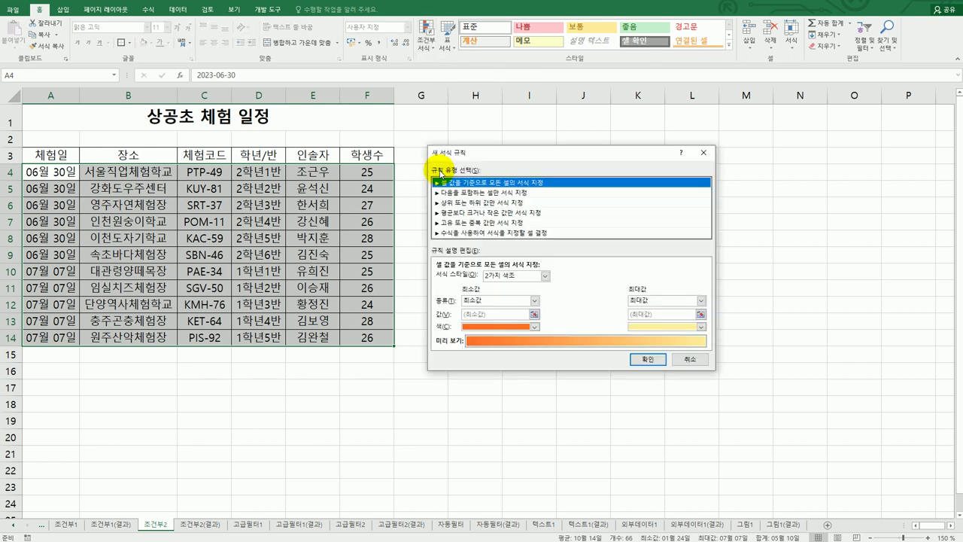
click(525, 234)
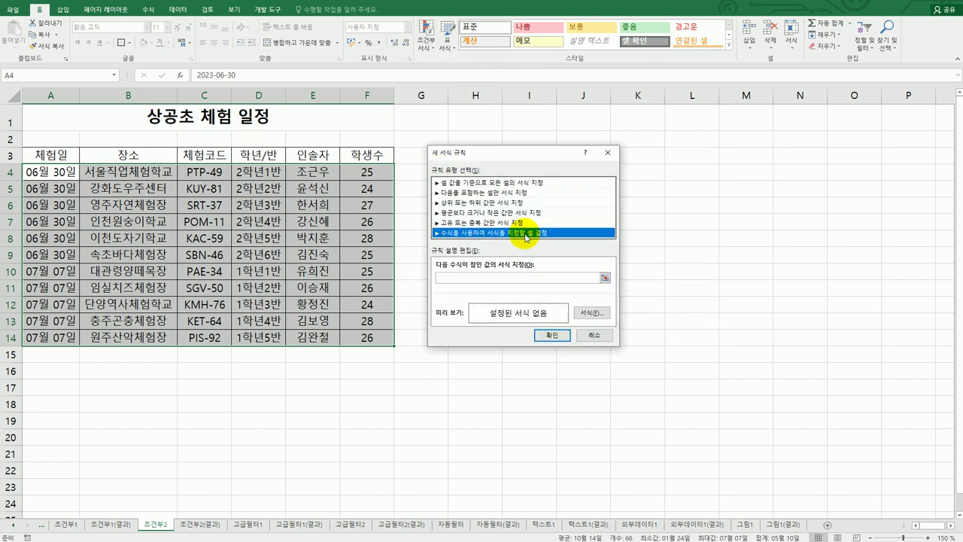
click(510, 278)
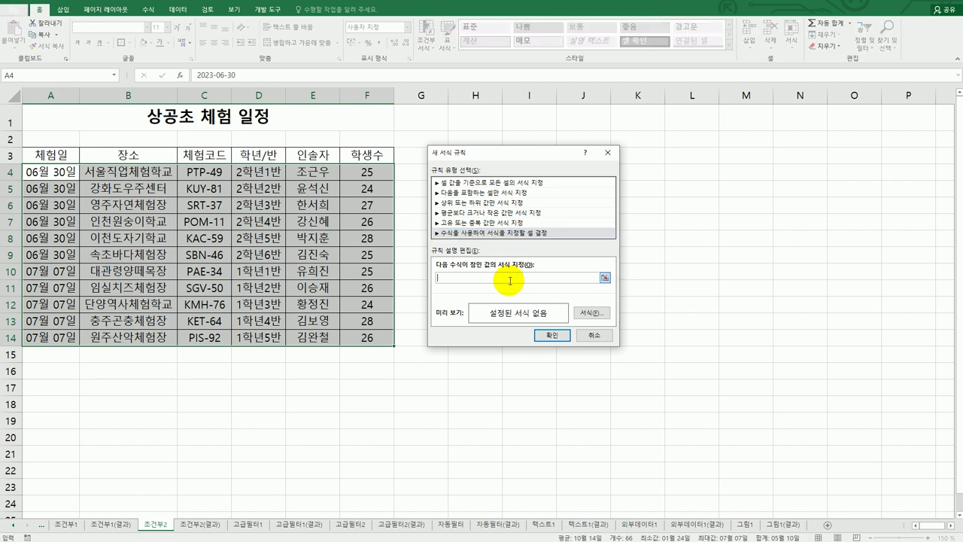
- Enter the rule formula =OR(LEFT($C4,1)="P",LEFT($C4,1)="S") with column-absolute references to the 체험코드 cell
text(=ㅇ)
text(r)
text((left()
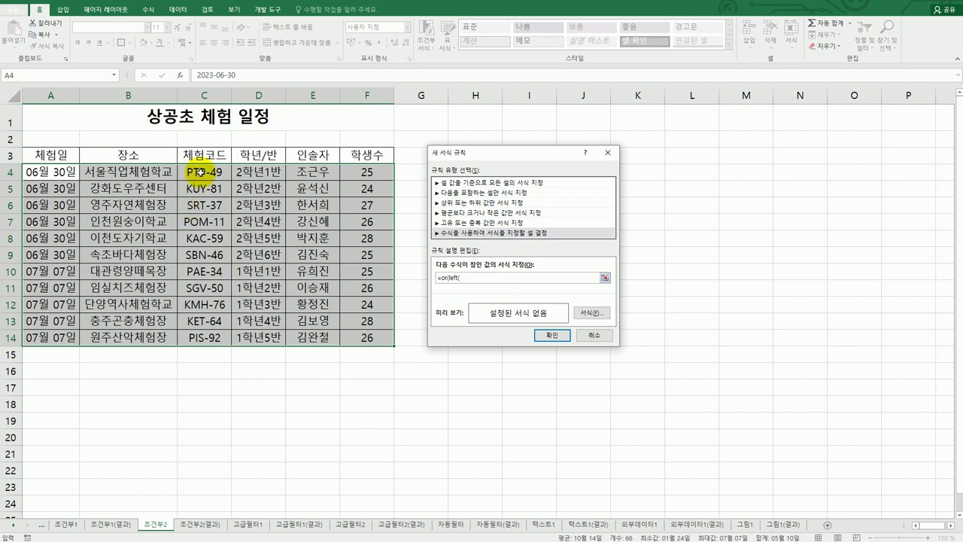
click(200, 172)
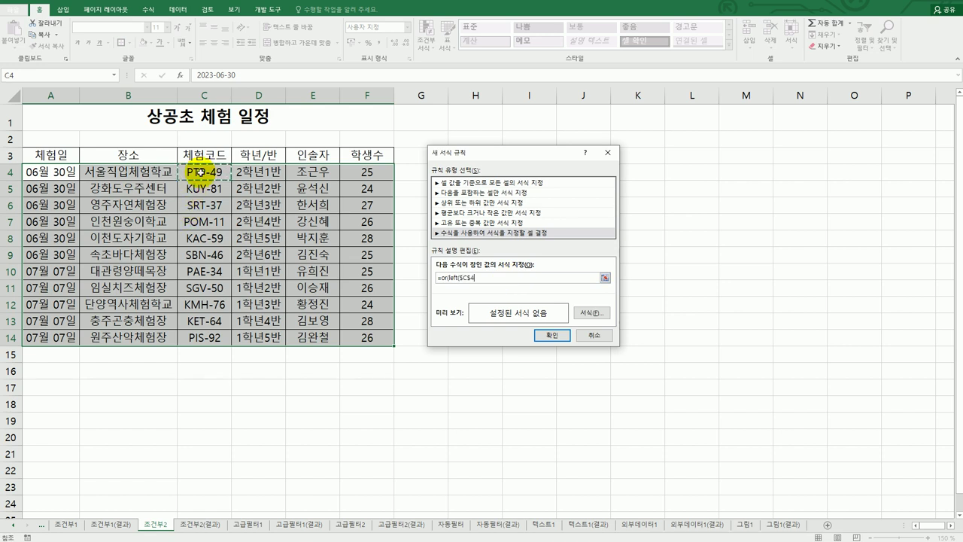
key(F4)
key(F4)
text(,)
text(1)="P",left()
click(200, 173)
key(F4)
key(F4)
text(,1)="S"))
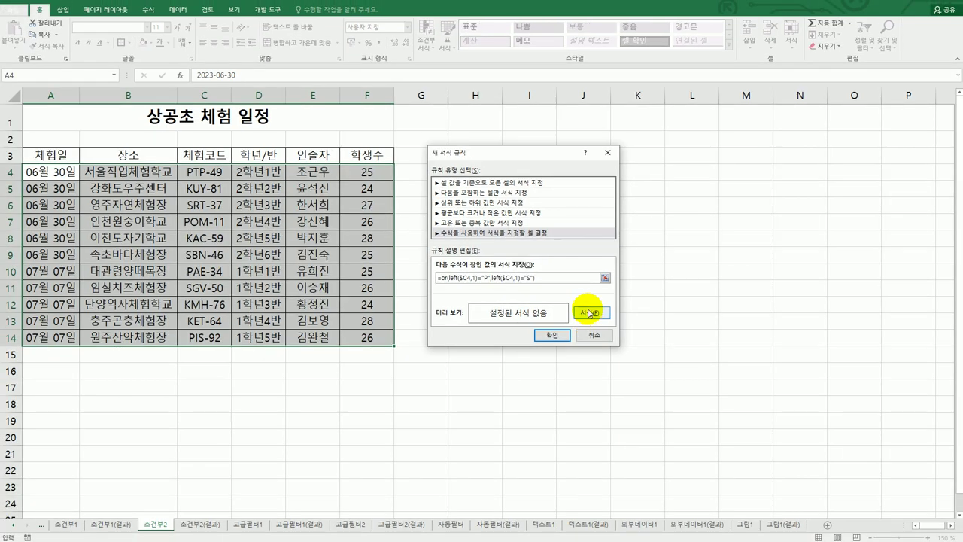
- Give the rule a standard green (녹색) background fill and apply it to the schedule rows
click(702, 432)
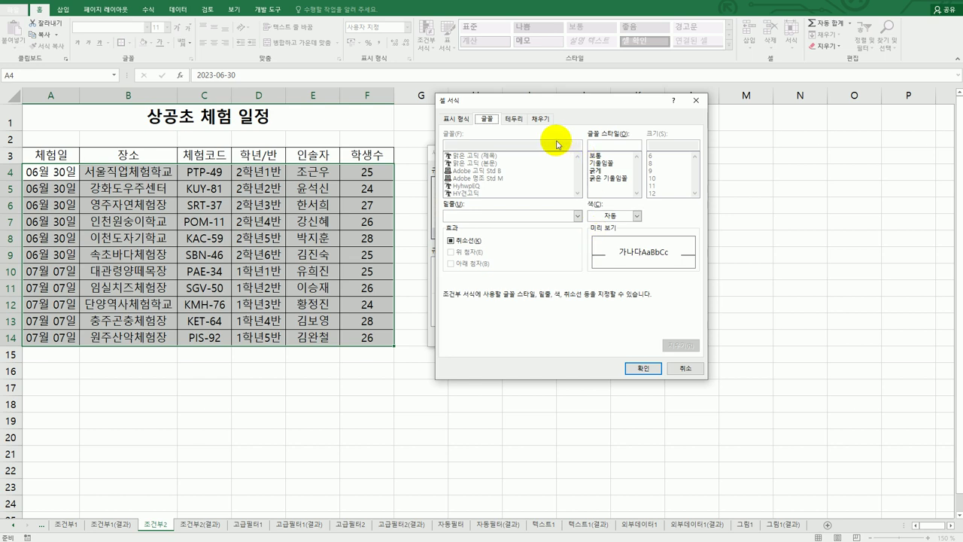
click(537, 119)
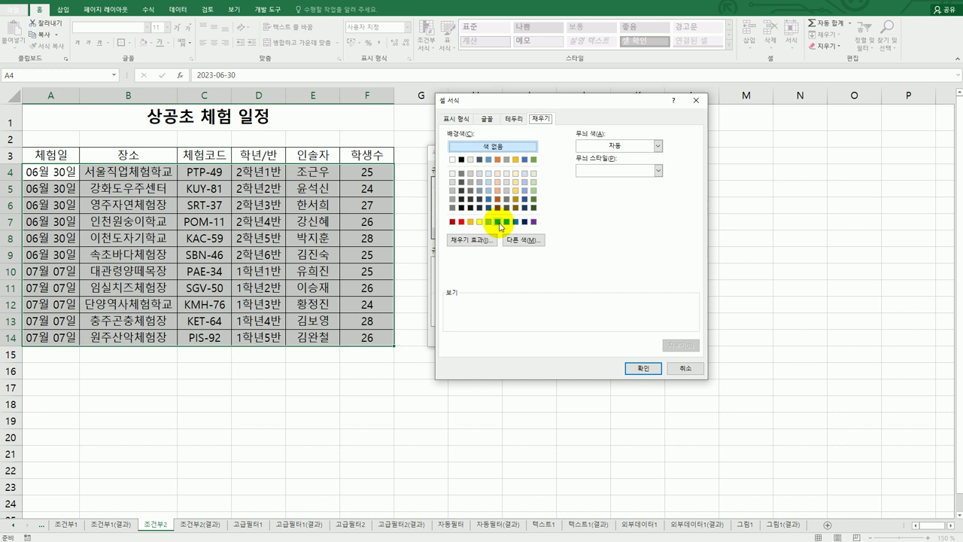
click(658, 145)
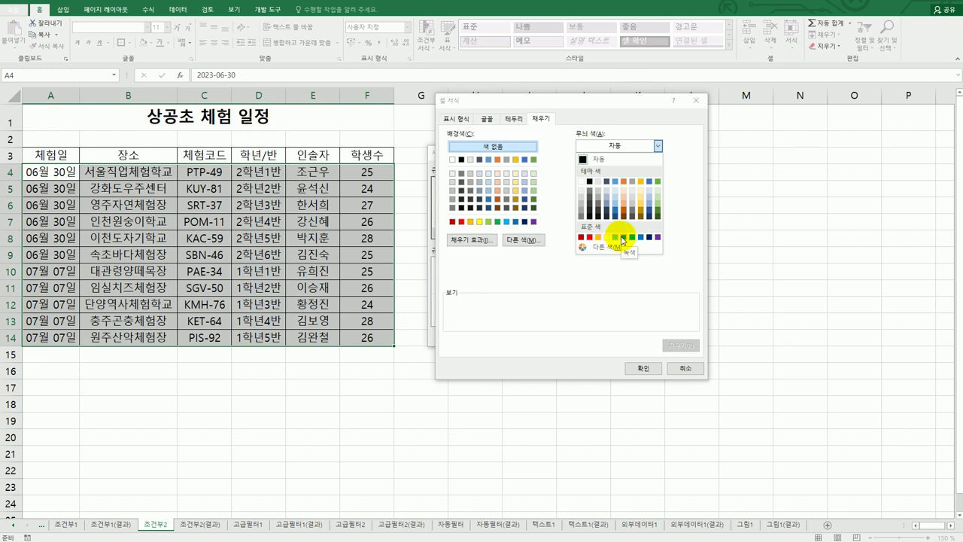
click(497, 223)
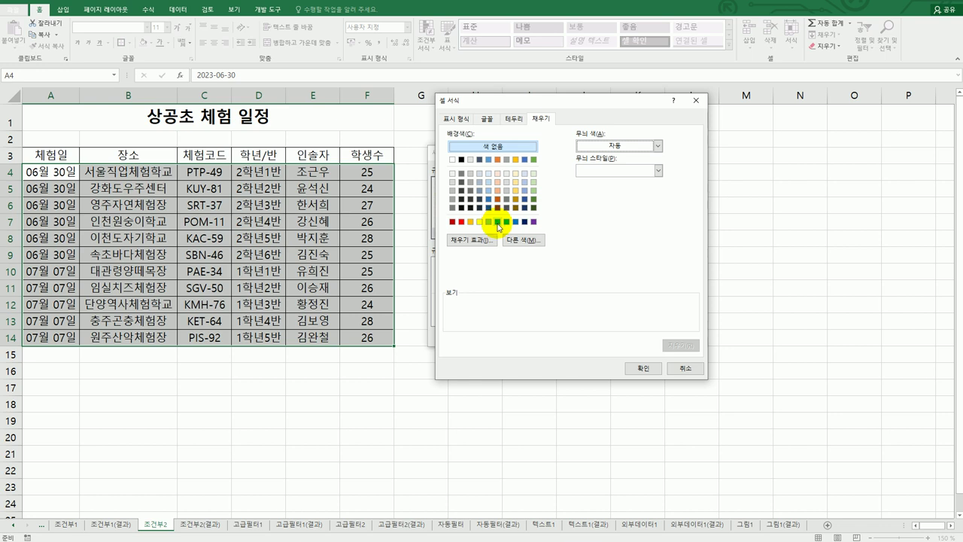
click(498, 223)
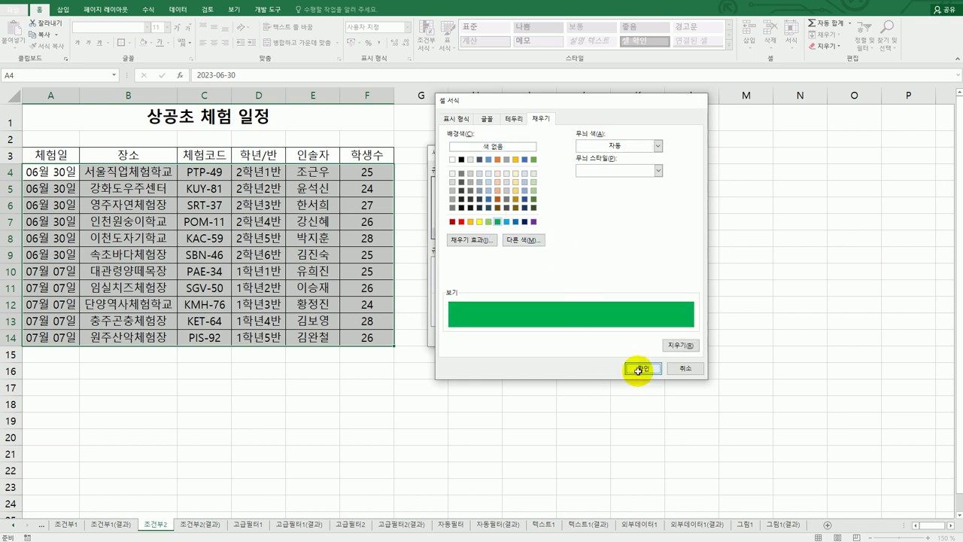
click(640, 368)
click(563, 345)
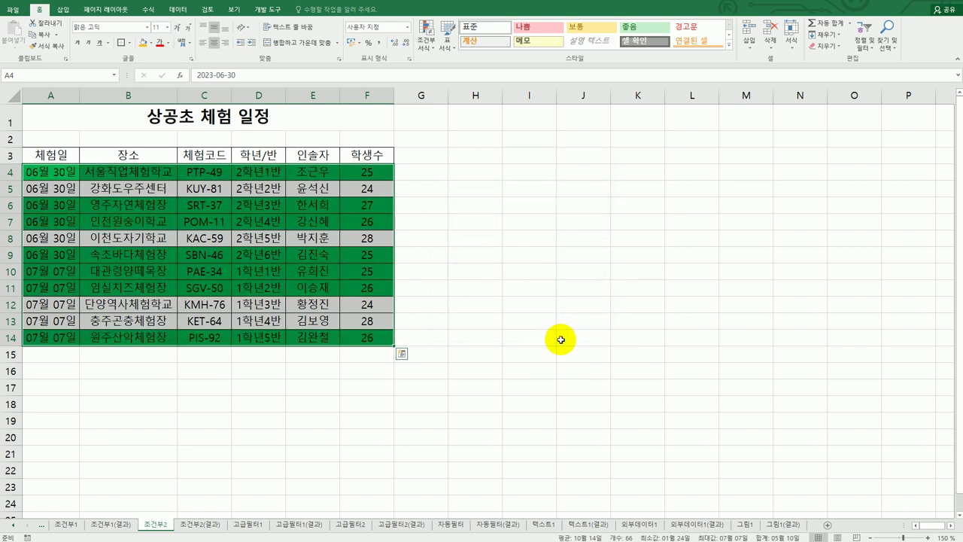
click(561, 341)
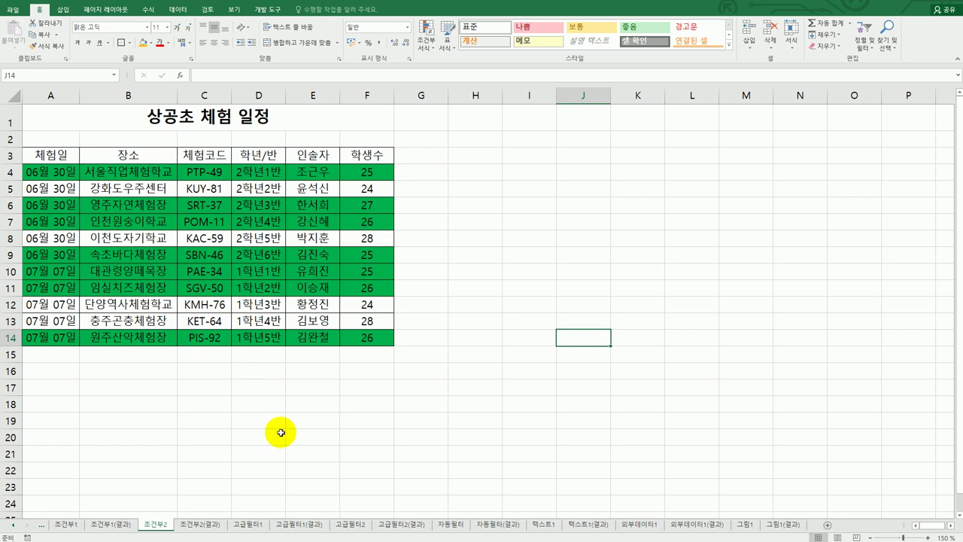
- Compare the formatted 조건부2 sheet with the 조건부2(결과) sheet and return to 조건부2
click(212, 527)
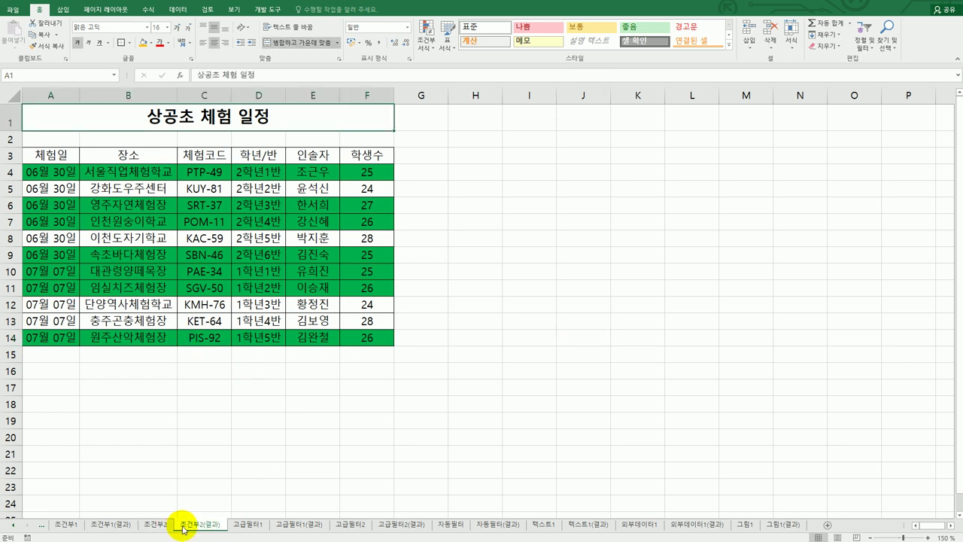
click(157, 525)
click(181, 529)
click(158, 526)
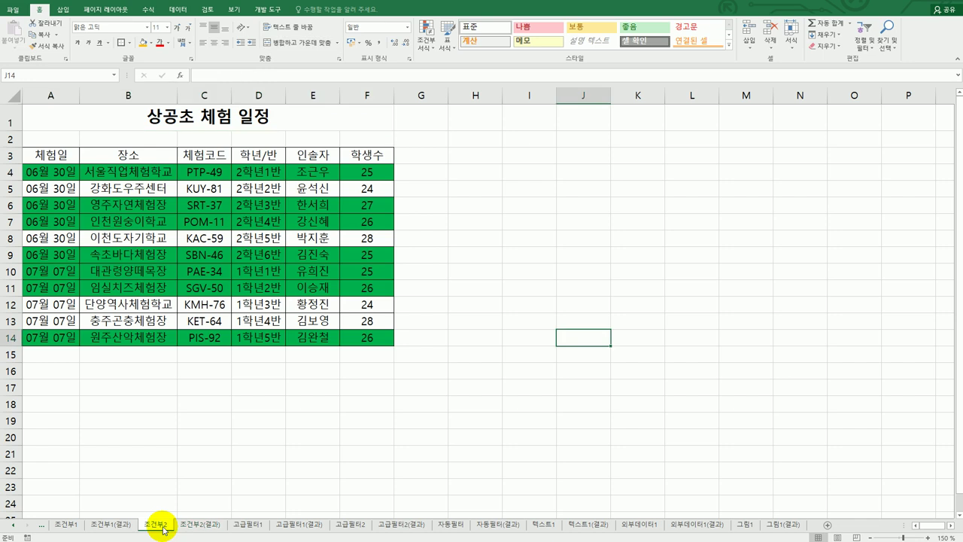
- Open the conditional formatting rule of A4:F14 for editing, review its formula and fill, and close it without changes
click(68, 171)
drag(68, 171, 370, 340)
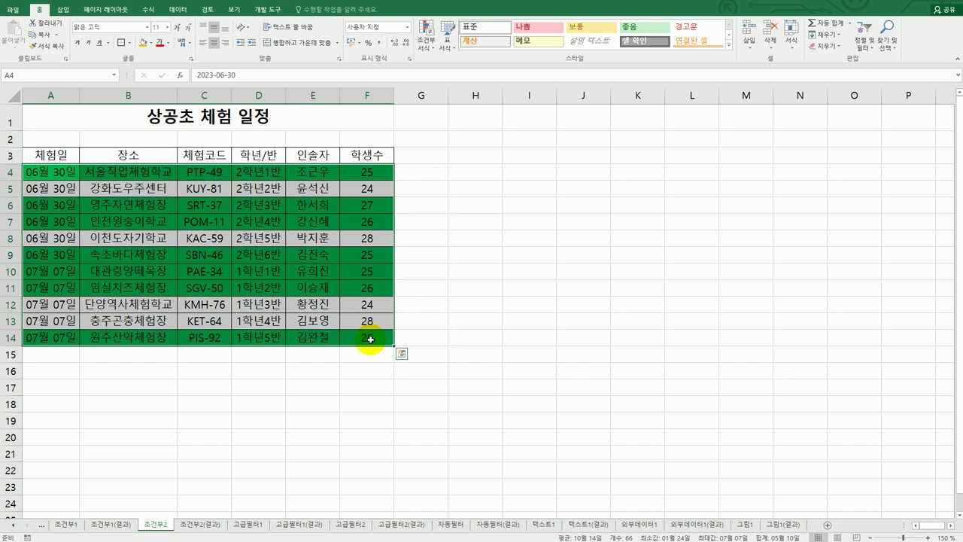
click(425, 38)
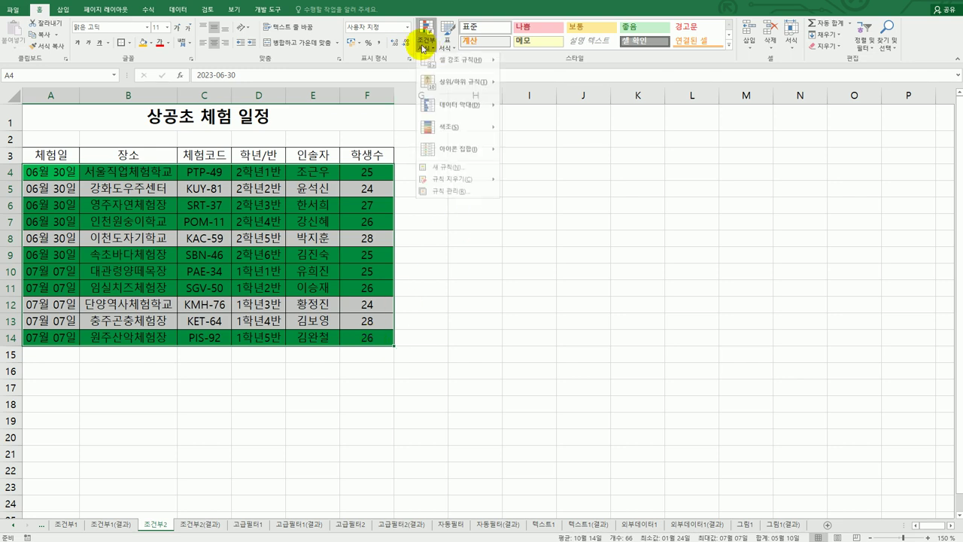
click(444, 195)
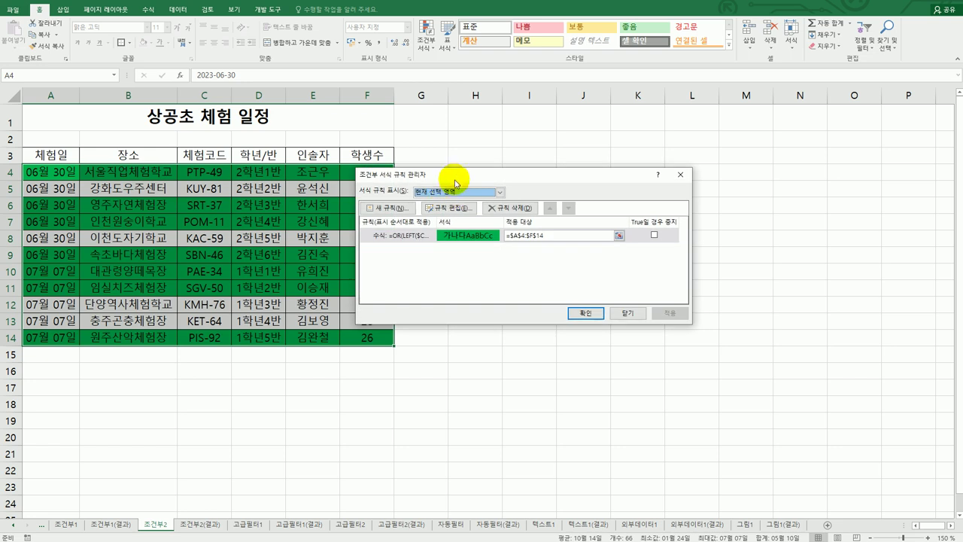
drag(455, 181, 535, 182)
click(525, 238)
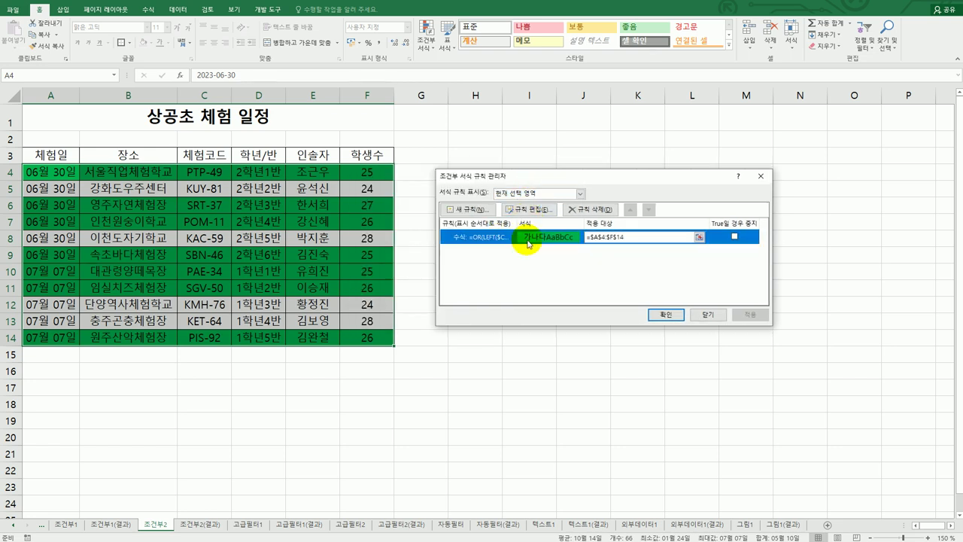
click(530, 209)
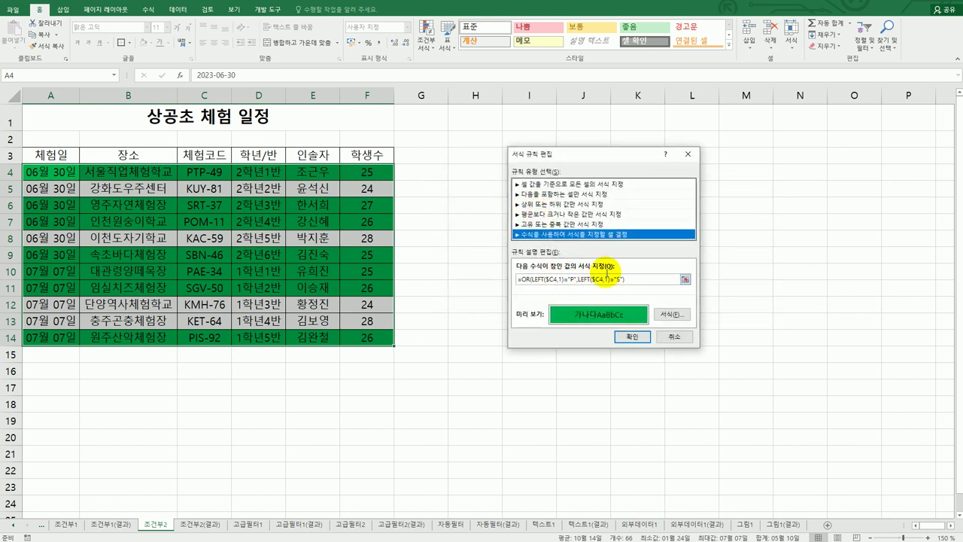
click(632, 281)
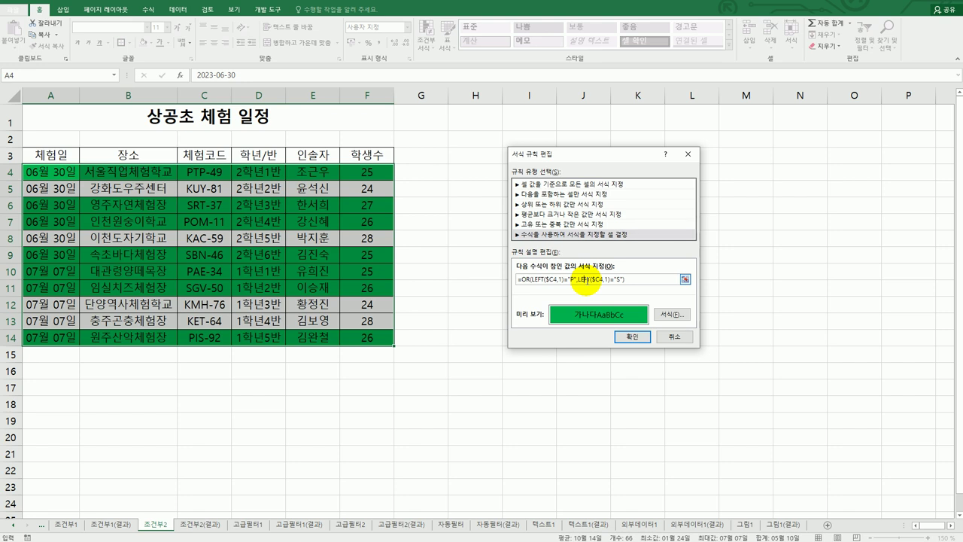
click(670, 338)
click(699, 316)
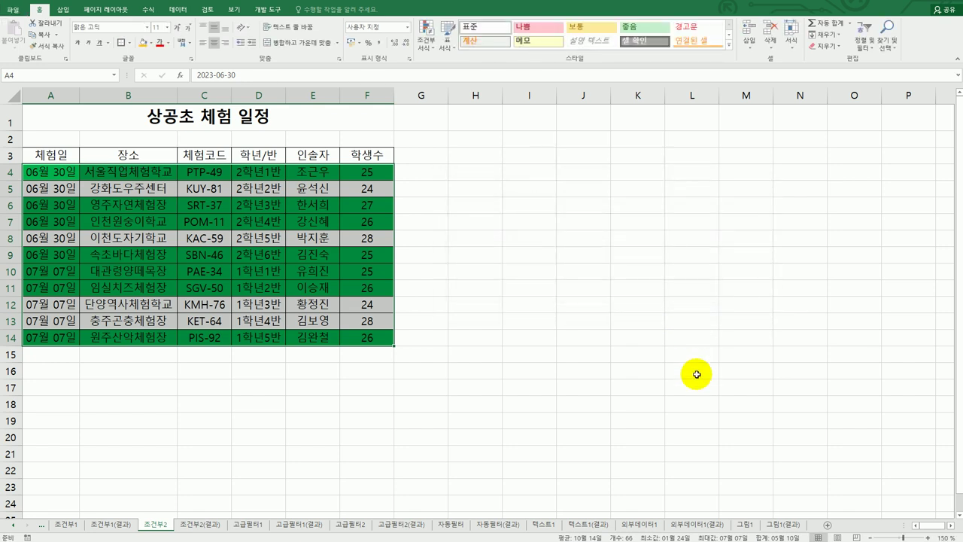